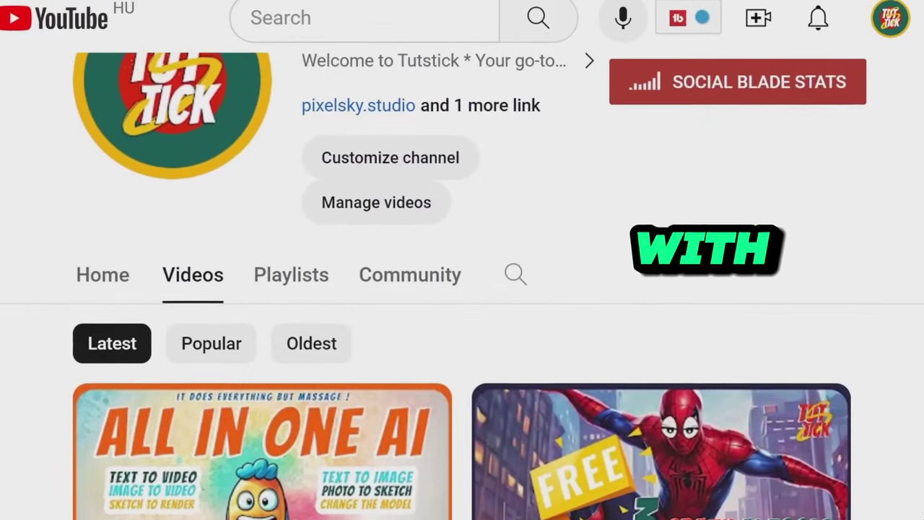
Search YouTube for 'free ai generator' and scroll through the suggested videos
scroll(462, 324, "down", 3)
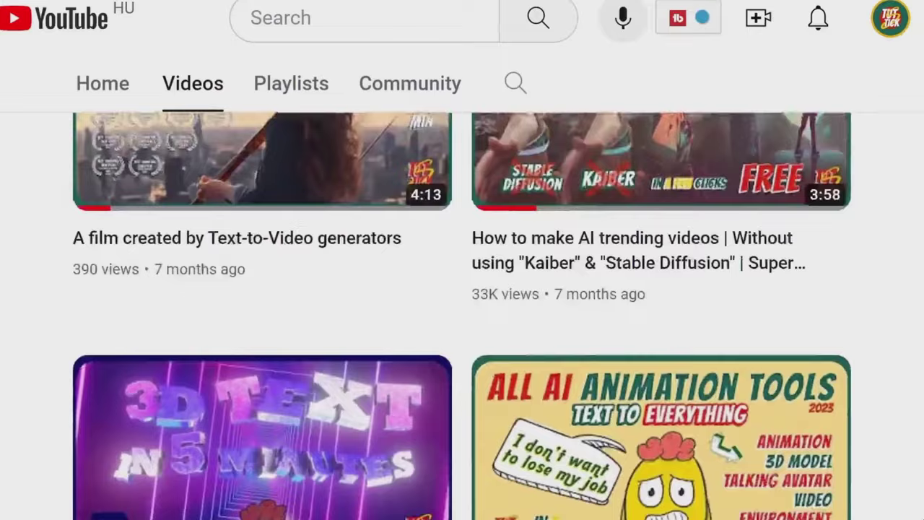
scroll(462, 324, "down", 2)
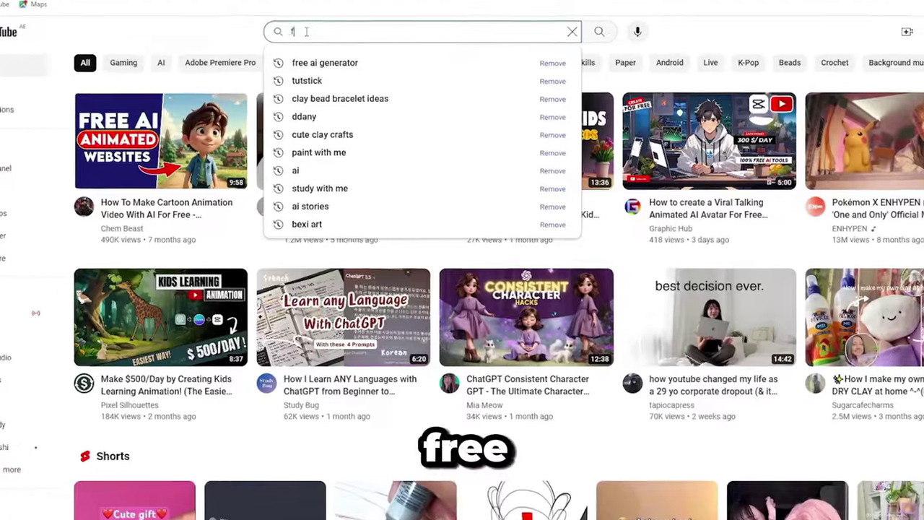
type("ree ai generator")
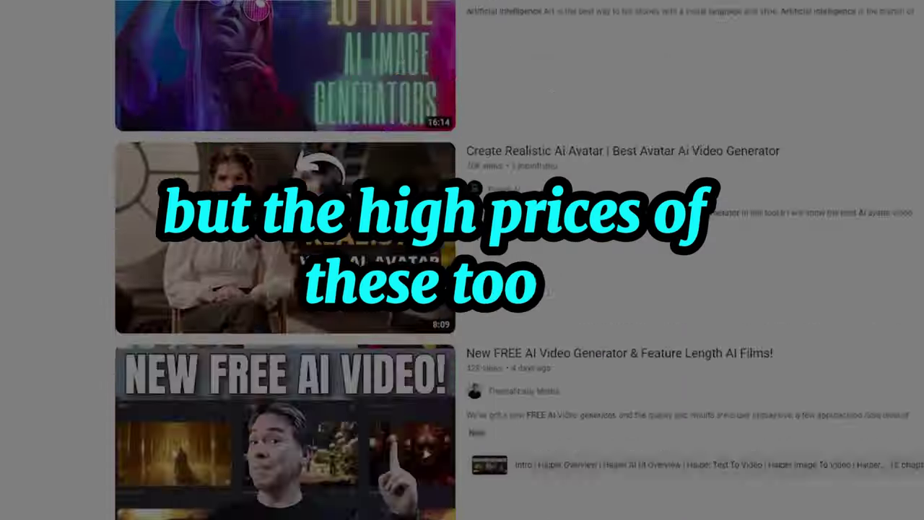
scroll(462, 260, "down", 15)
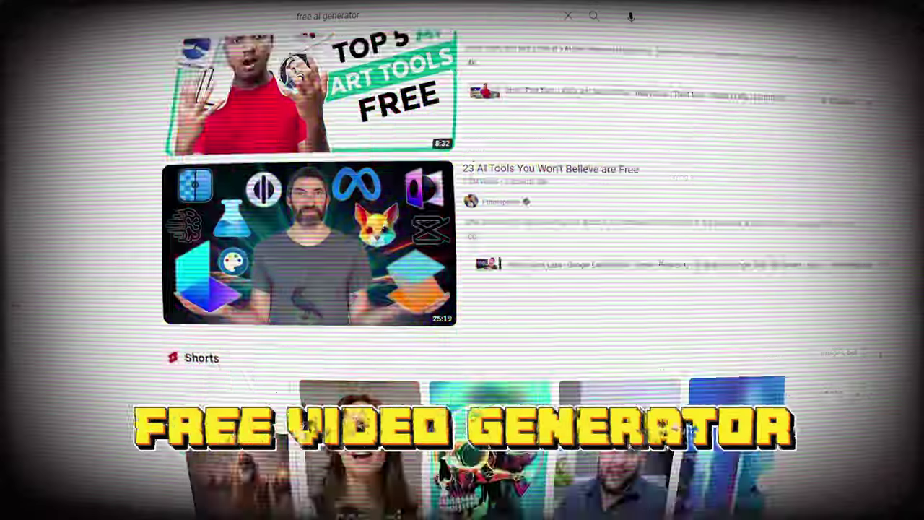
scroll(583, 129, "up", 5)
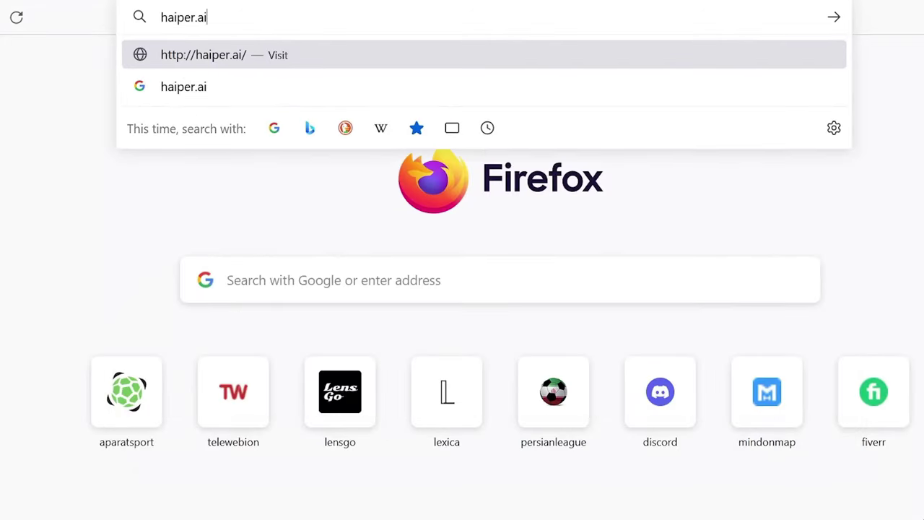
Load haiper.ai and enter the Haiper app through Try For Free
key("Return")
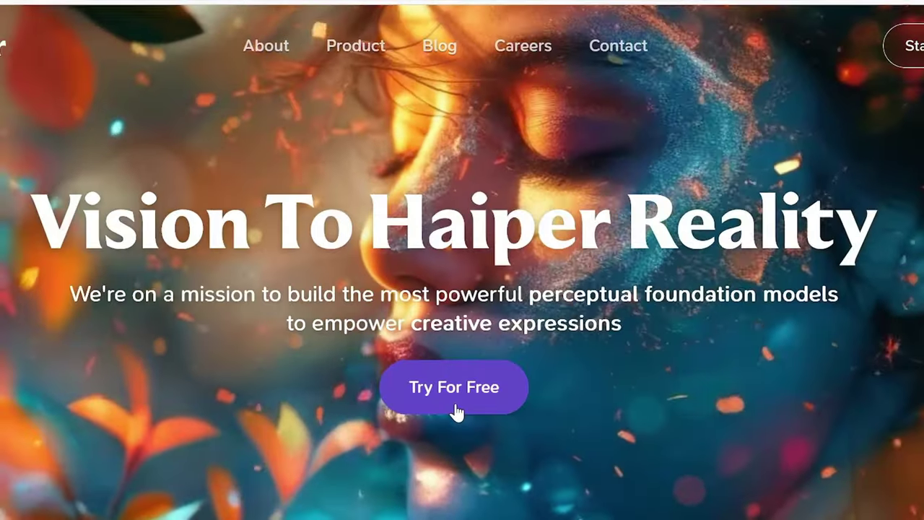
left_click(455, 390)
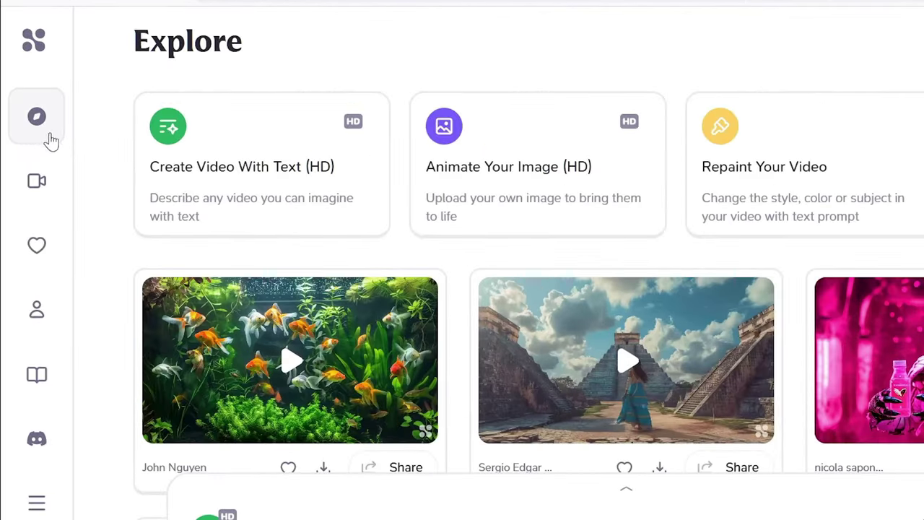
scroll(893, 276, "down", 10)
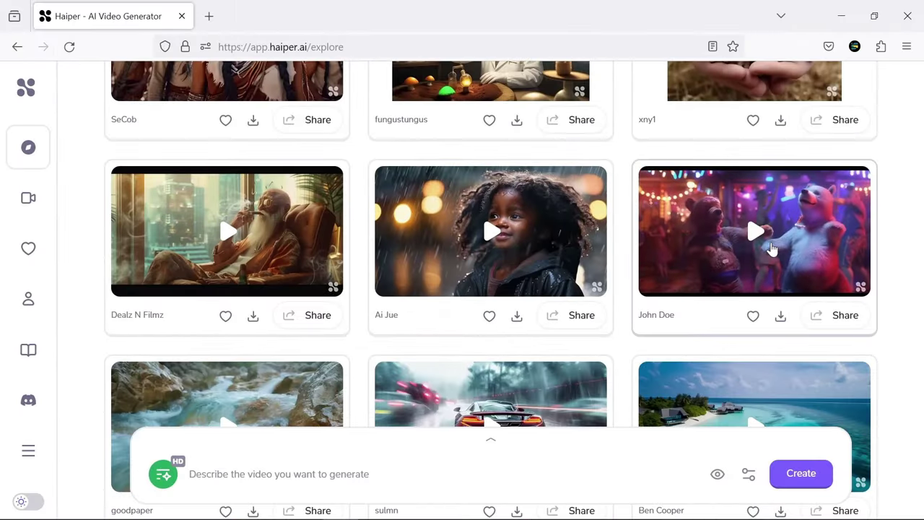
View the dancing bears, rainy supercar, sea of burgers and meadow pig creations on Explore
left_click(771, 248)
key("Escape")
scroll(507, 209, "down", 3)
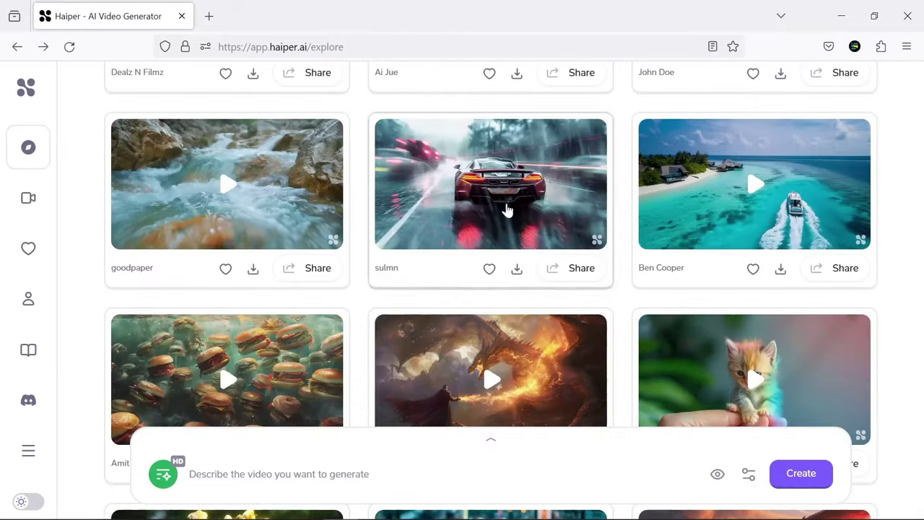
left_click(508, 210)
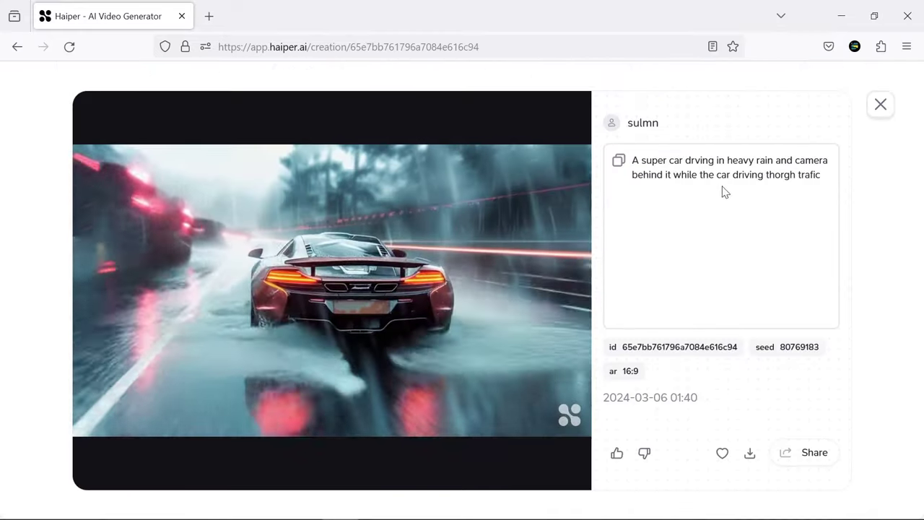
key("Escape")
left_click(236, 239)
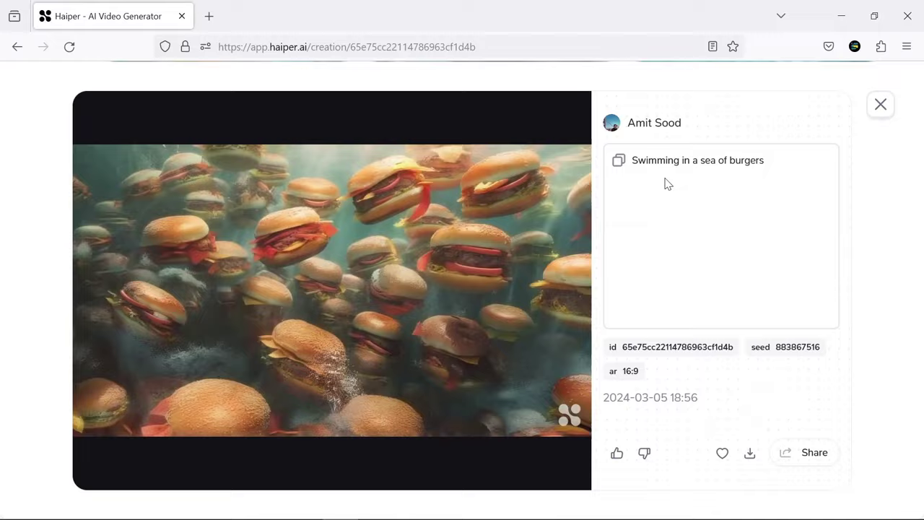
key("Escape")
scroll(830, 326, "down", 3)
left_click(559, 296)
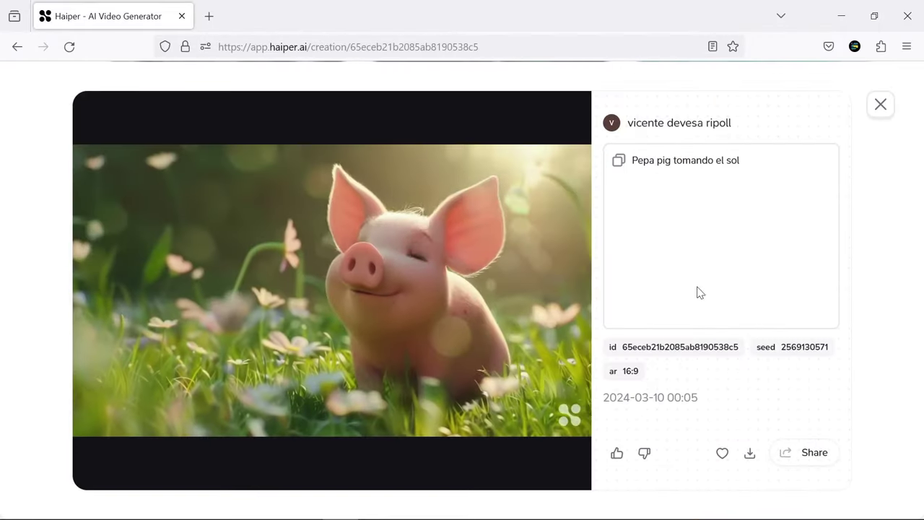
left_click(16, 47)
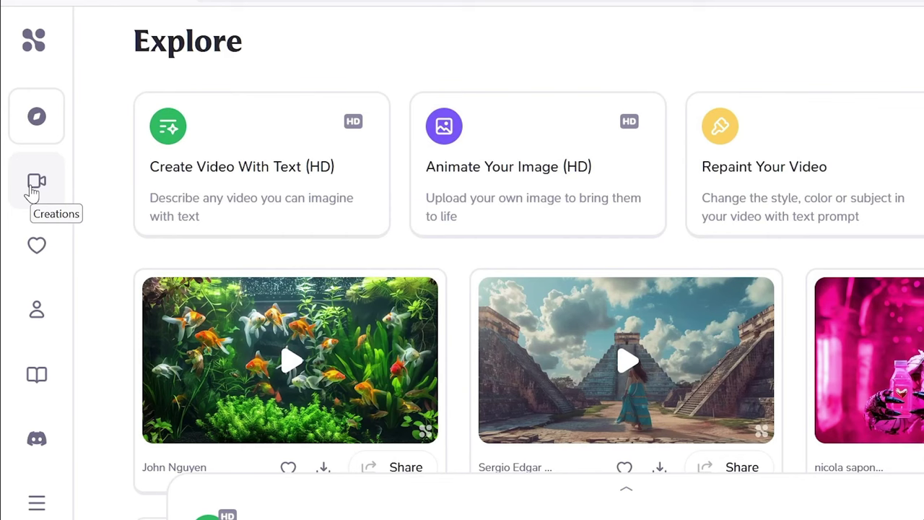
Open the Creations templates and focus the 'Describe the video you want to generate' field
left_click(32, 189)
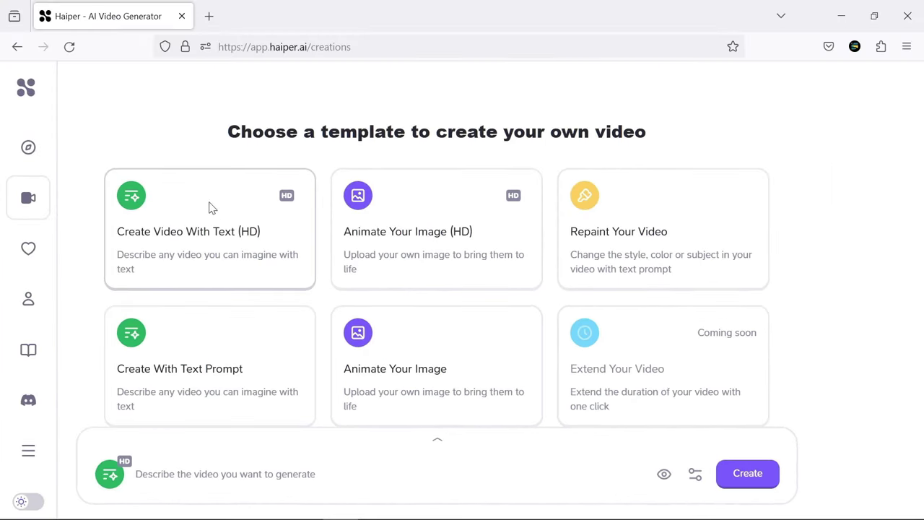
left_click(213, 220)
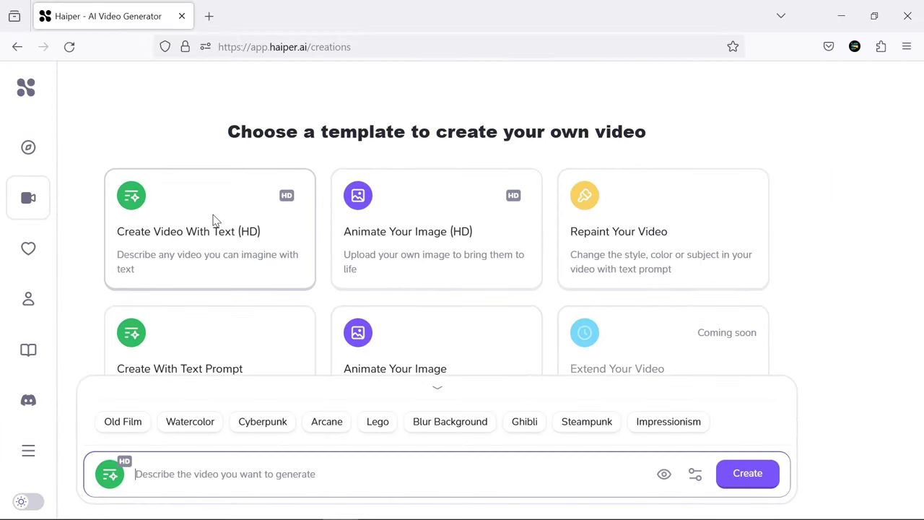
Paste the double bass girl prompt, keep Create in Public on, and generate the 2-second video
type("back view of a 15-year-old girl, long dress, long black hair, plays a double bass, the wind blows her hair, multicolored butterflies fly everywhere, a bright light comes out of the double bass")
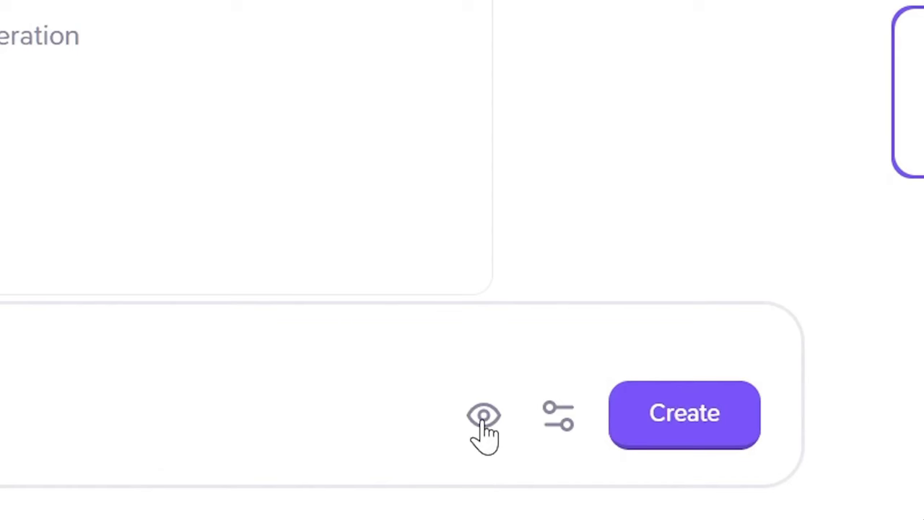
left_click(484, 418)
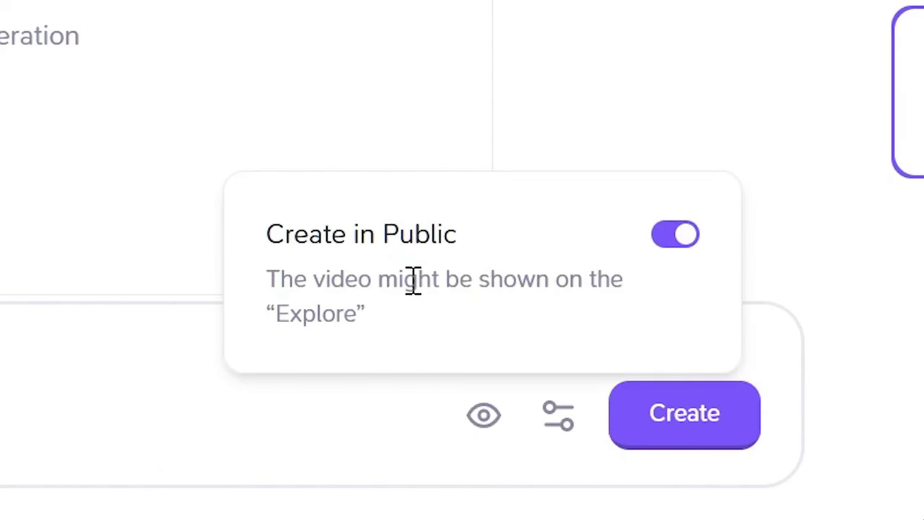
left_click(668, 241)
left_click(680, 237)
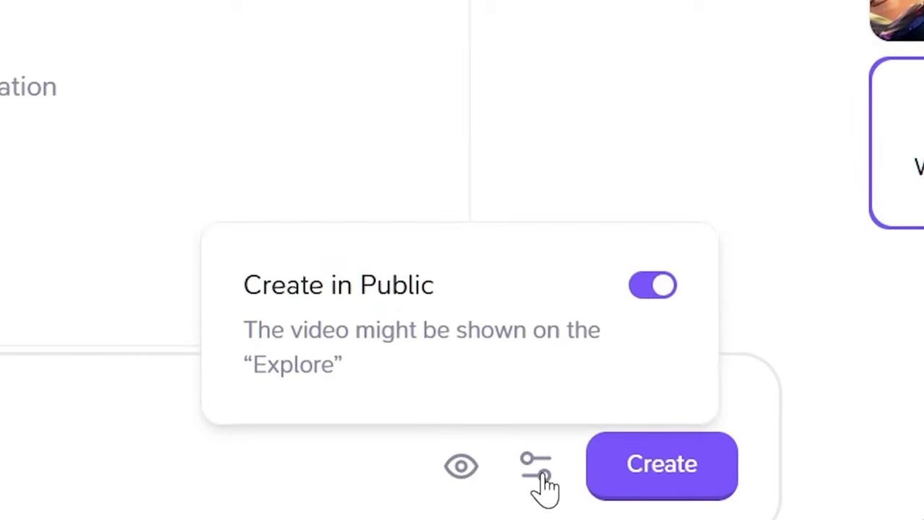
left_click(550, 415)
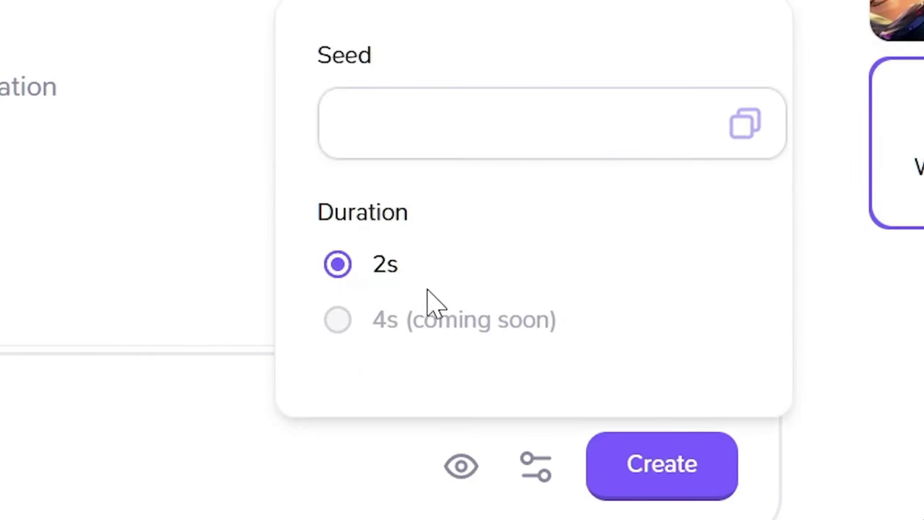
left_click(661, 464)
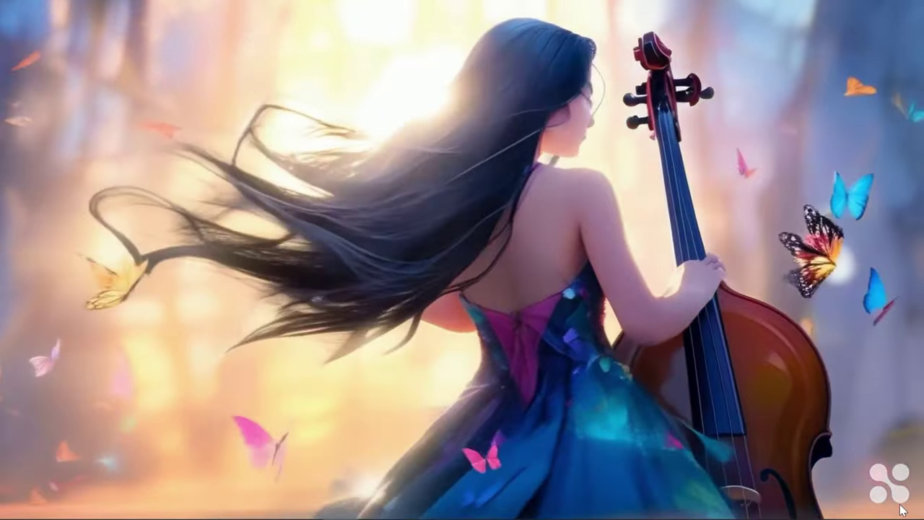
Try Regenerate, Vary Prompt and Vary Region on the new clip, cancelling each
key("Escape")
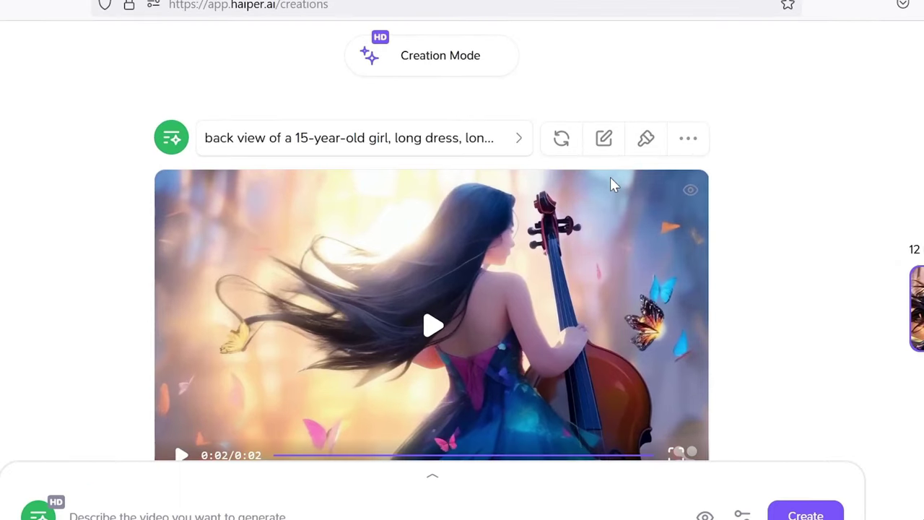
left_click(564, 147)
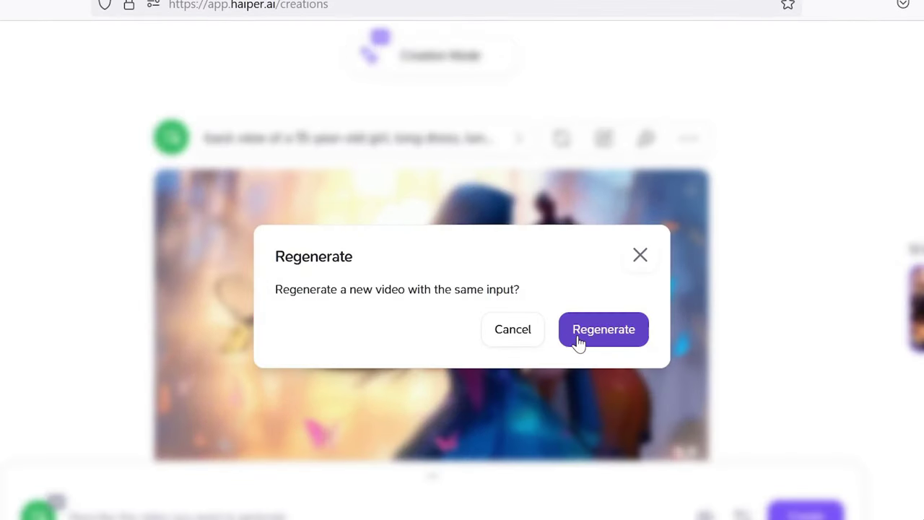
left_click(640, 254)
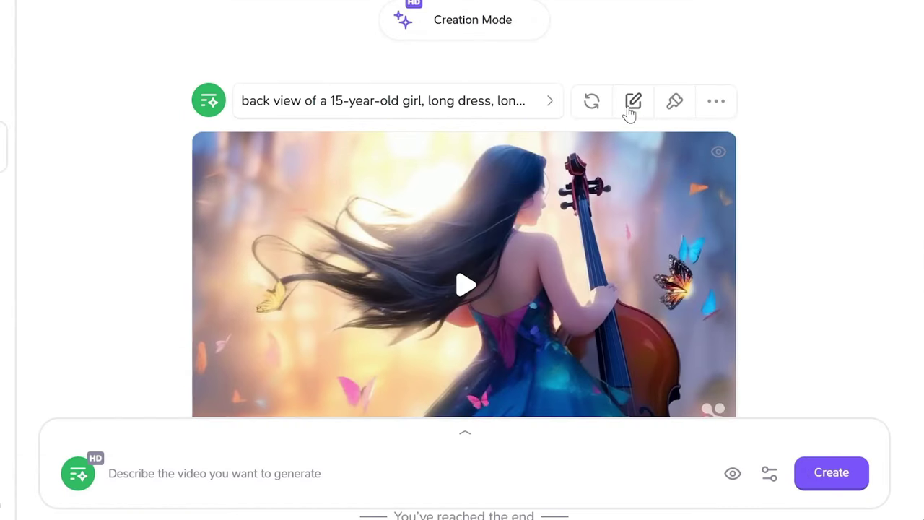
left_click(630, 105)
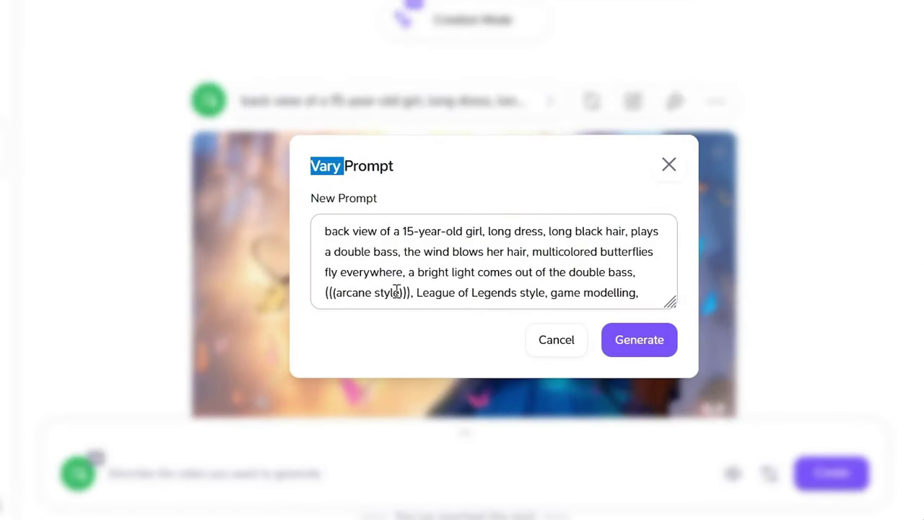
left_click(669, 164)
left_click(674, 103)
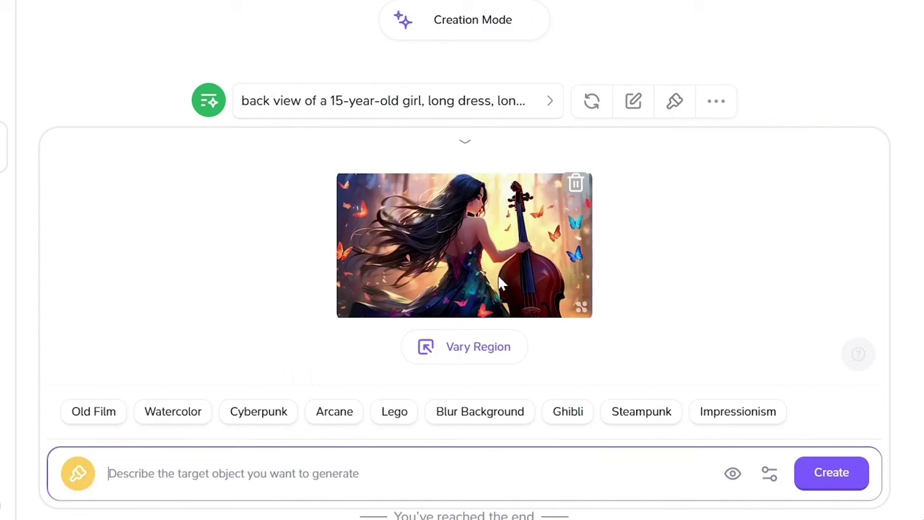
left_click(468, 359)
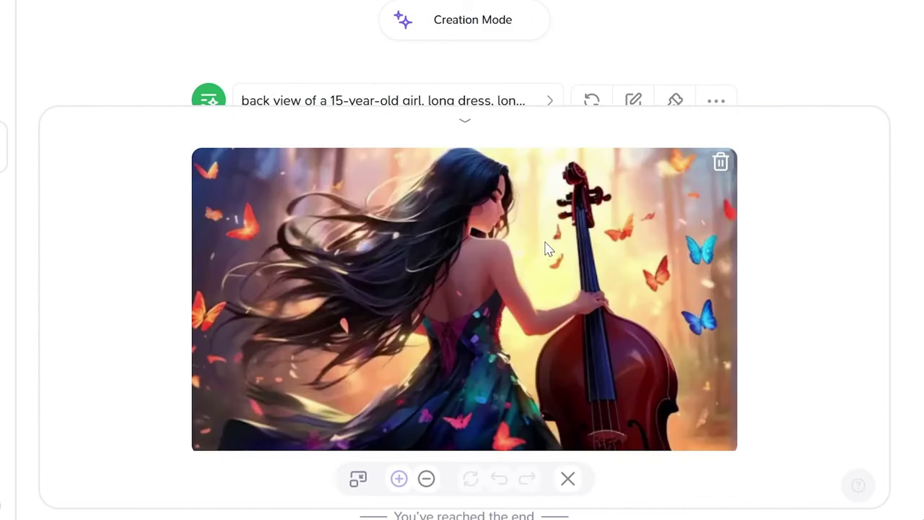
key("Escape")
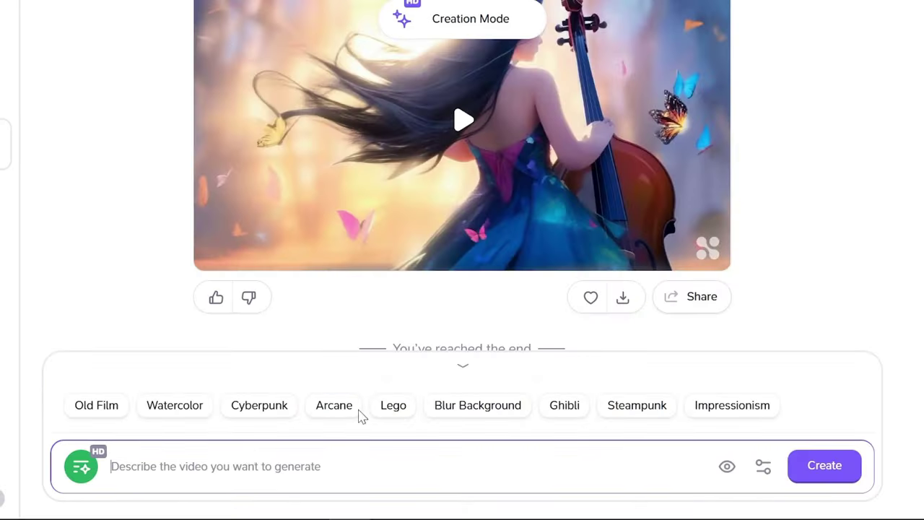
Generate the girl-riding-a-dinosaur clip, then paste the next prompt with Lego style added
type("Real cute girl riding a real dinosaur")
left_click(830, 462)
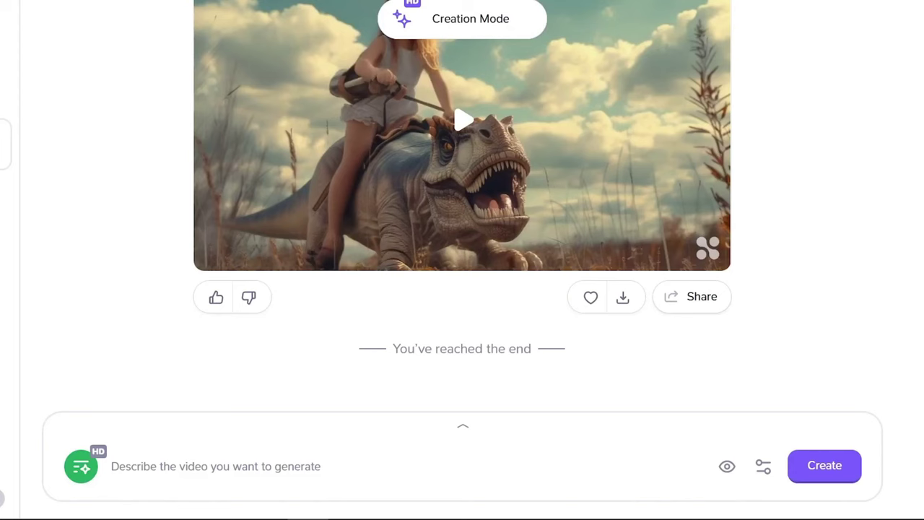
left_click(441, 453)
type("LEGO STYLE Labradoodle with the nametag Mango is fishing on a boat in New Zealand")
left_click(390, 413)
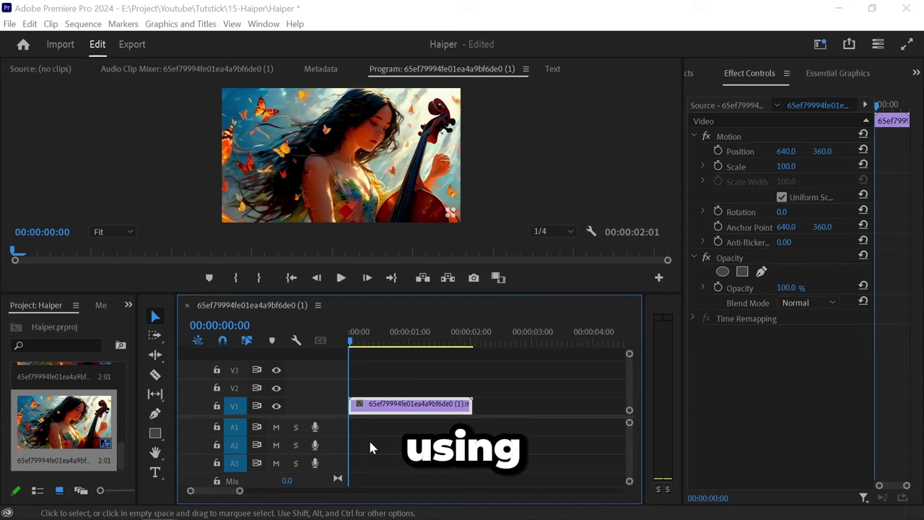
Set the V1 cello clip to 50% speed with Optical Flow interpolation and play it back
mouse_move(352, 342)
left_mouse_down()
mouse_move(440, 346)
mouse_move(351, 342)
left_mouse_up()
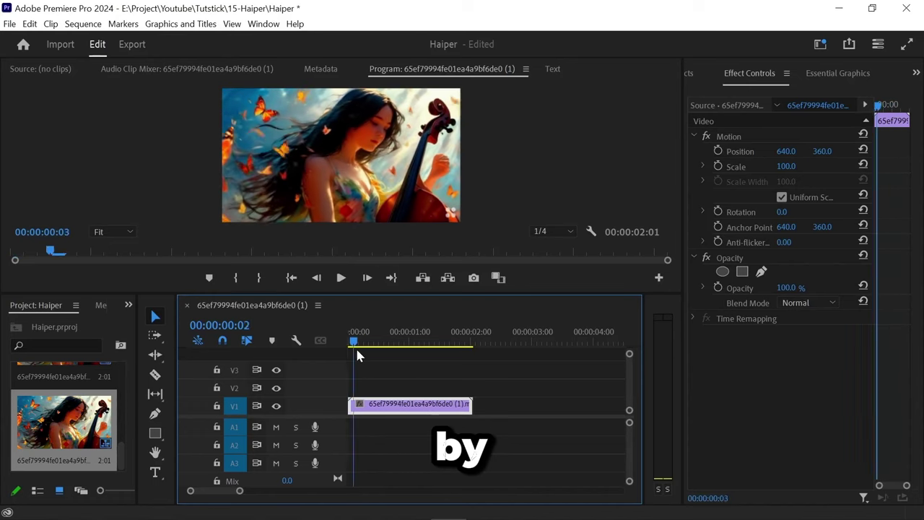
double_click(397, 409)
right_click(397, 409)
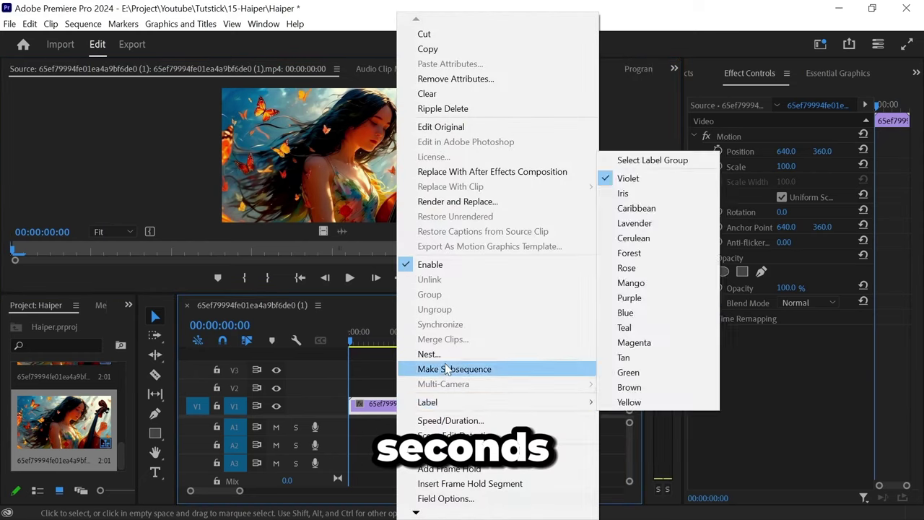
left_click(447, 424)
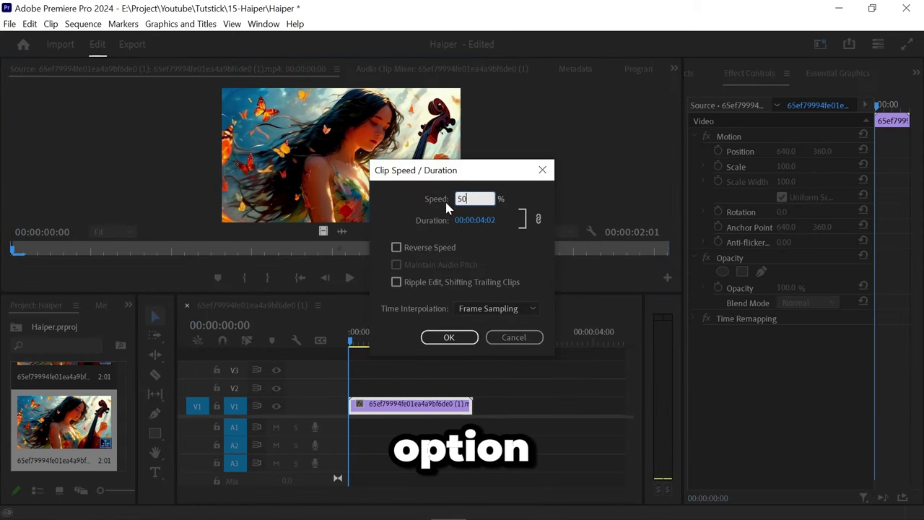
left_click(484, 311)
left_click(487, 353)
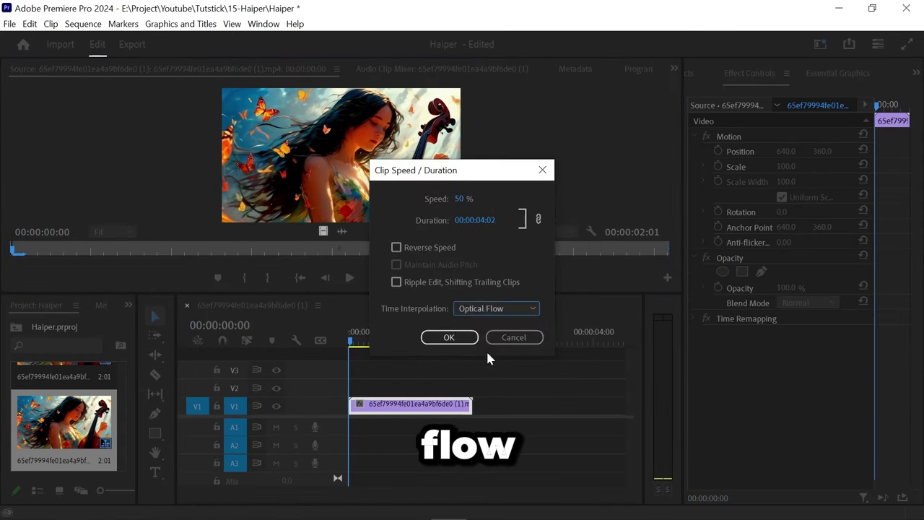
left_click(449, 337)
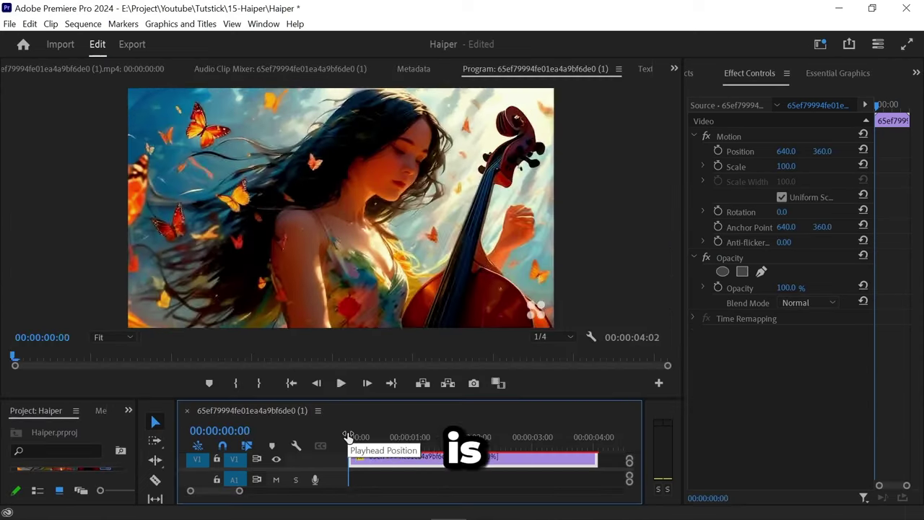
key("space")
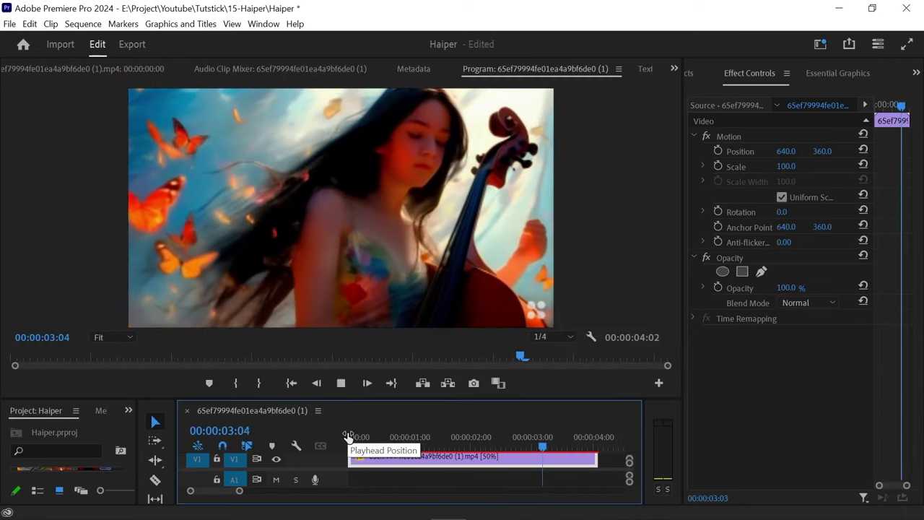
left_click(420, 92)
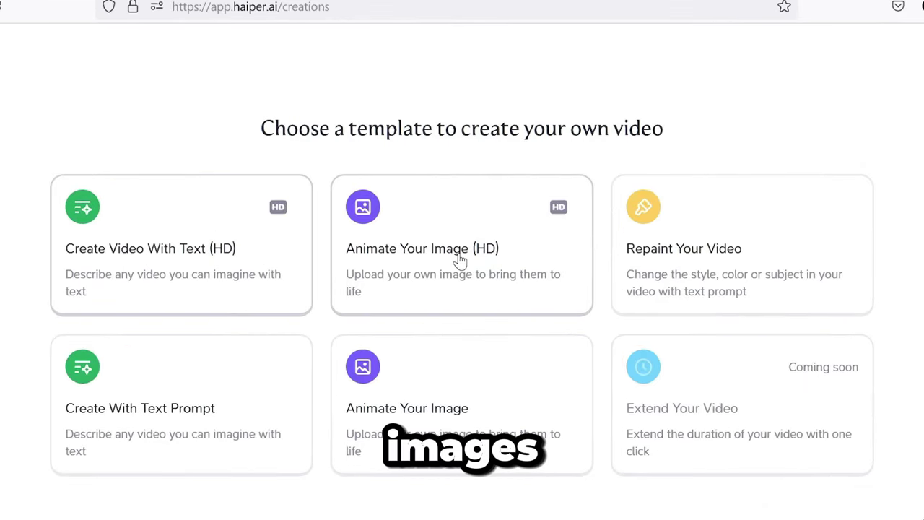
Upload the astronaut boy image to the Animate Your Image (HD) template
left_click(459, 259)
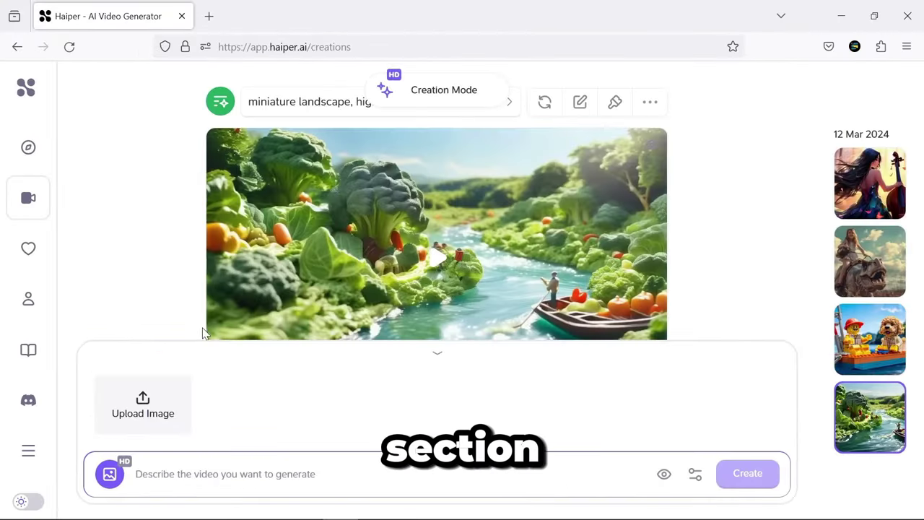
left_click(144, 410)
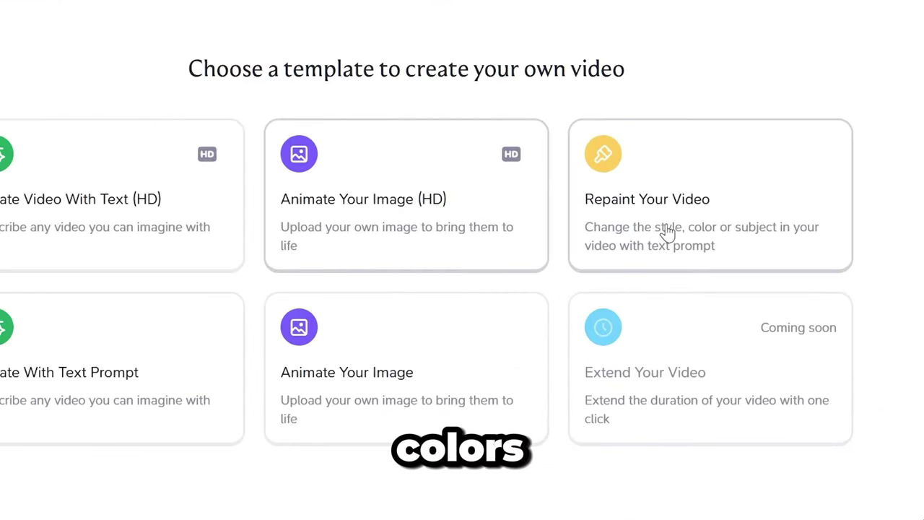
Upload the cello video to Repaint Your Video and apply the Cyberpunk style
left_click(713, 193)
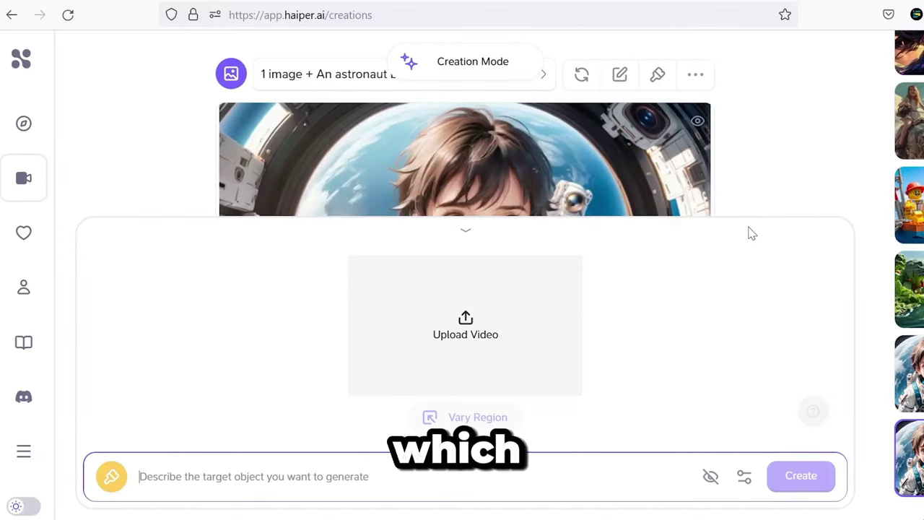
left_click(476, 342)
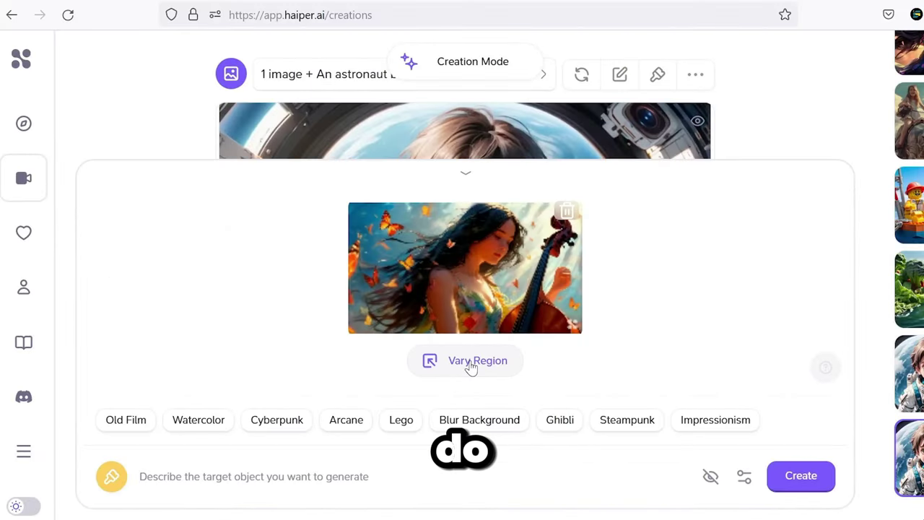
left_click(470, 362)
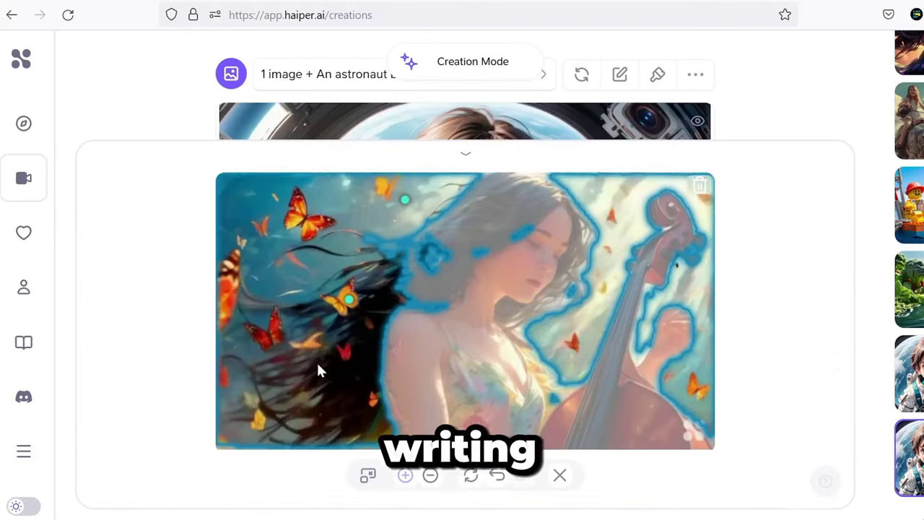
key("Escape")
left_click(278, 424)
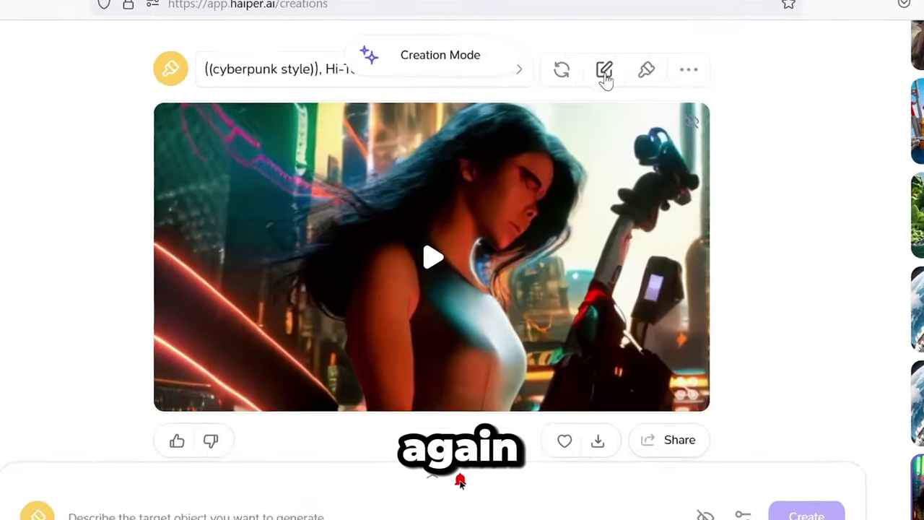
Cancel a regeneration of the cyberpunk clip and apply Watercolor style for a second repaint
left_click(582, 105)
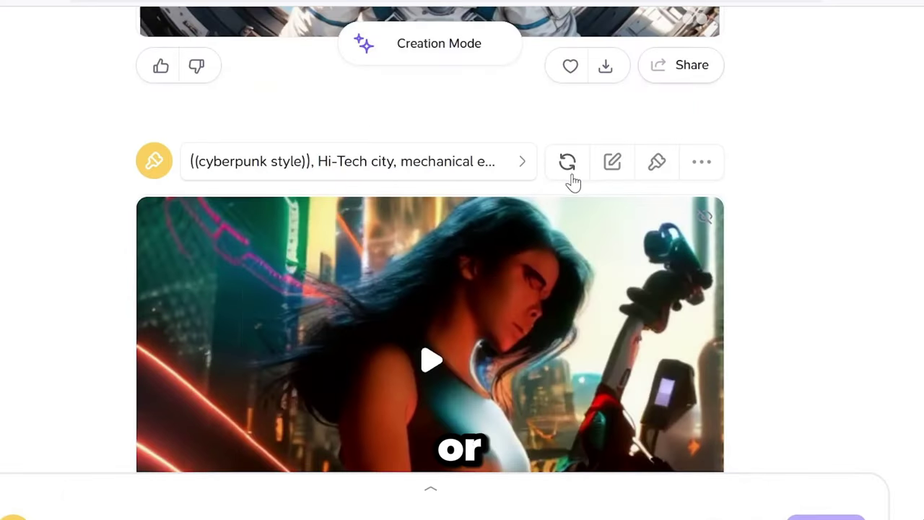
left_click(570, 173)
left_click(649, 256)
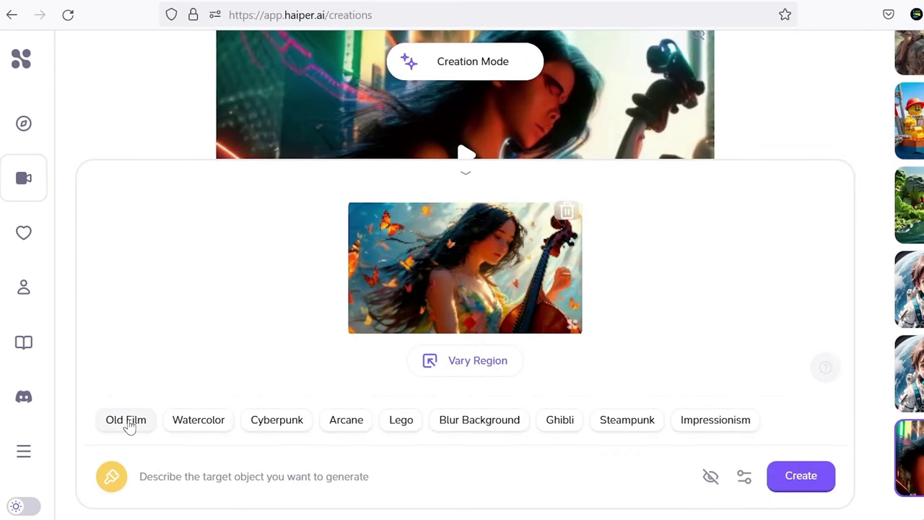
left_click(174, 426)
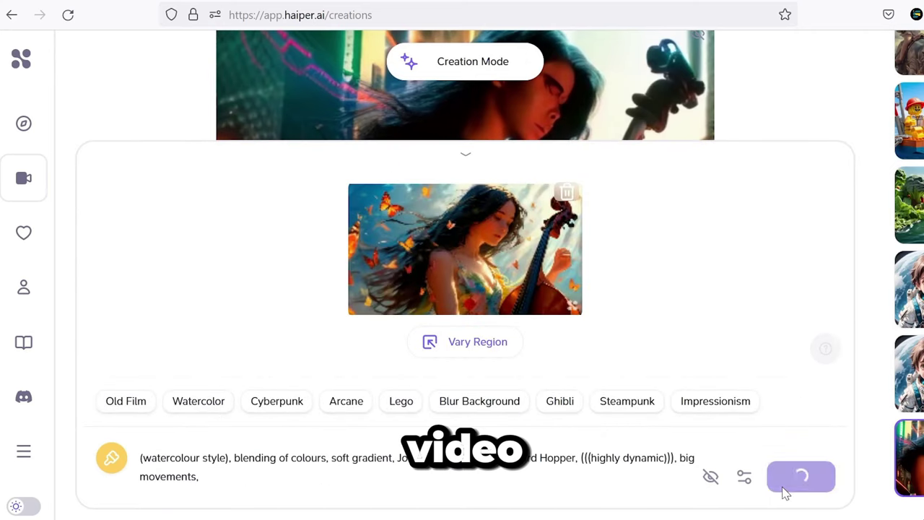